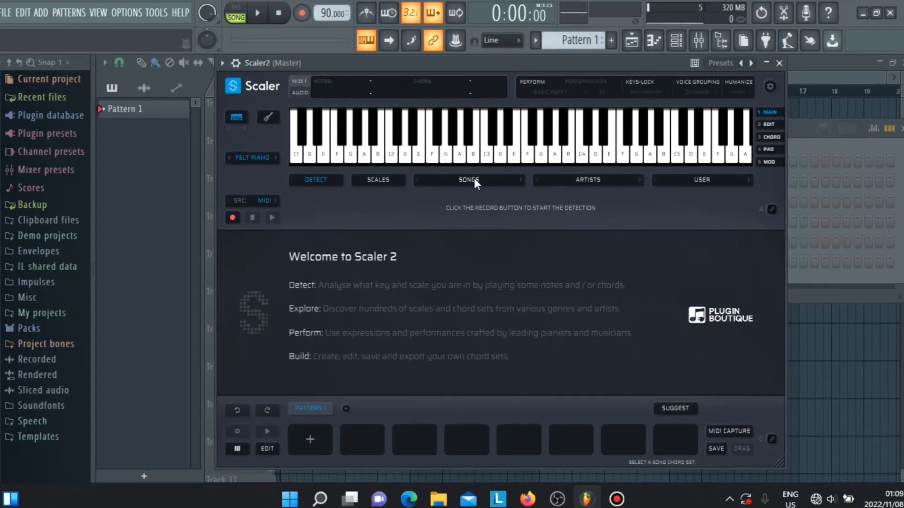
# Step: Load the RnB 7 chord set from the RnB category of song chord sets
pyautogui.click(448, 243)
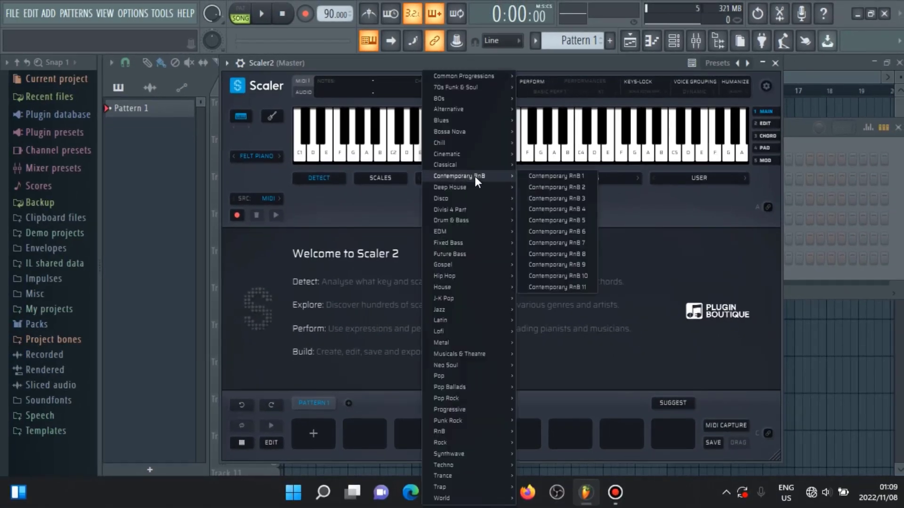
pyautogui.moveTo(481, 431)
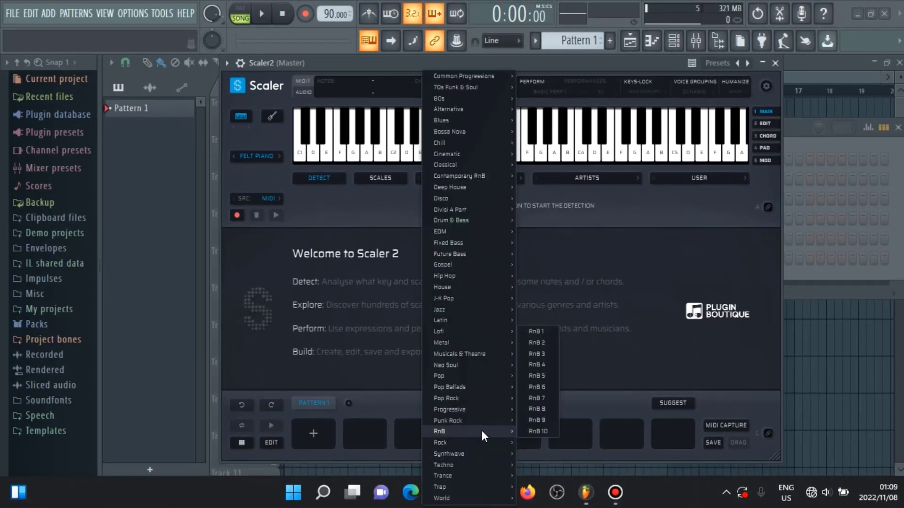
pyautogui.click(538, 399)
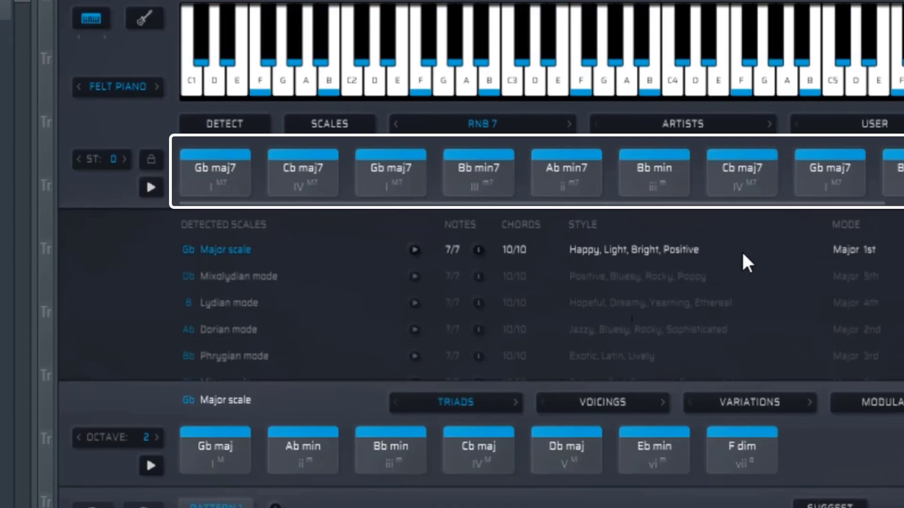
# Step: Audition the chords of the RnB 7 set, including Bb min7, Gb maj7, Bb min and Cb maj7
pyautogui.click(483, 173)
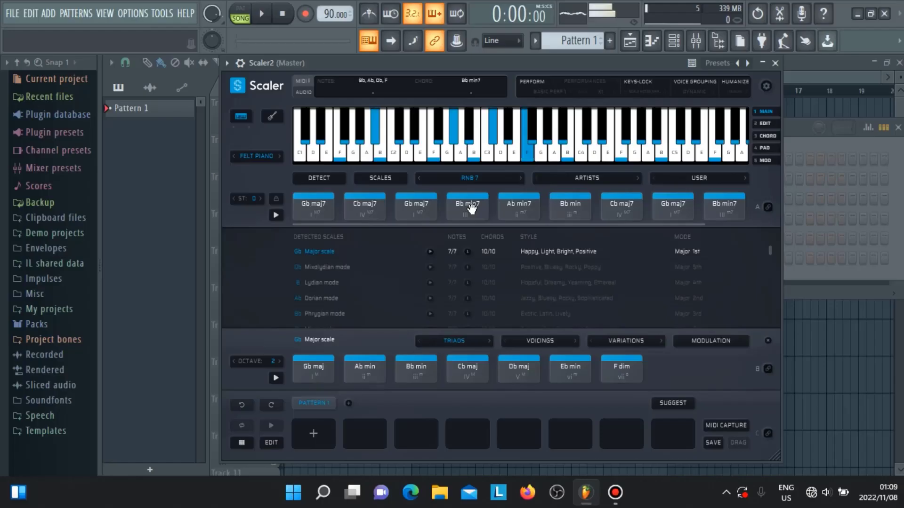
pyautogui.click(428, 215)
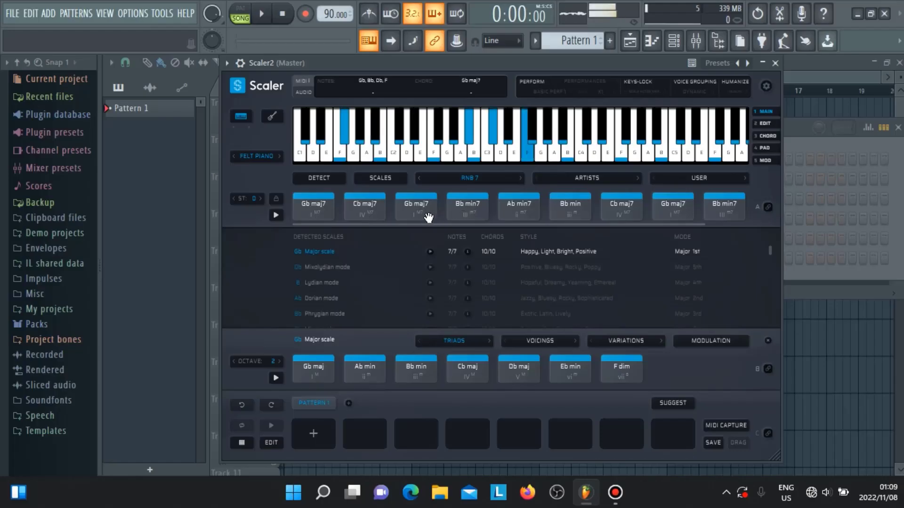
pyautogui.click(463, 206)
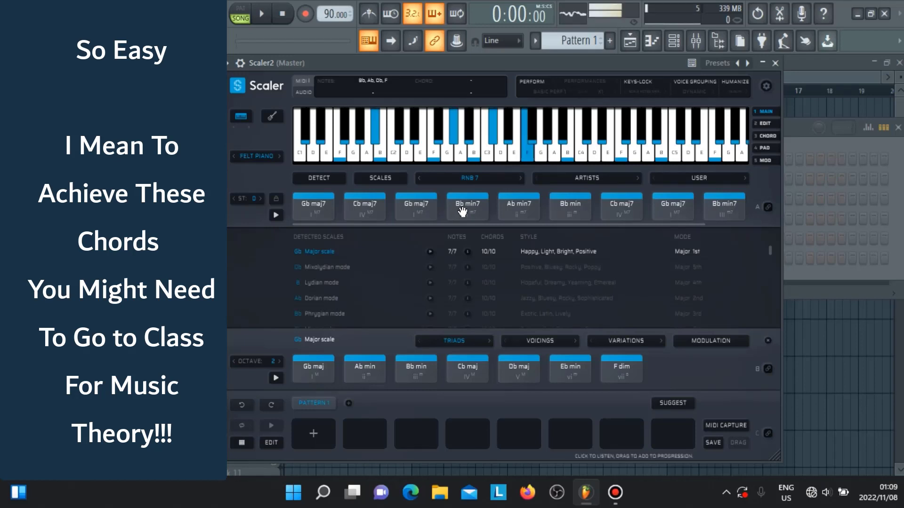
pyautogui.click(578, 210)
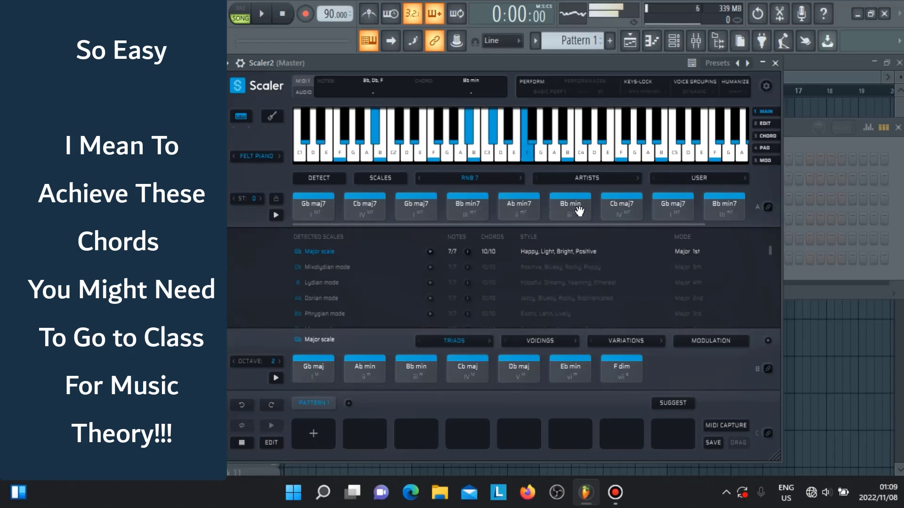
pyautogui.click(619, 207)
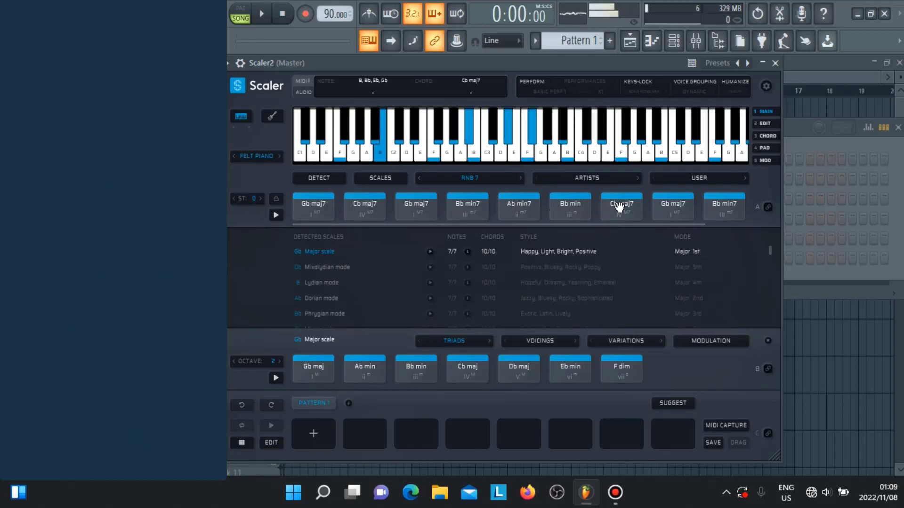
pyautogui.click(680, 207)
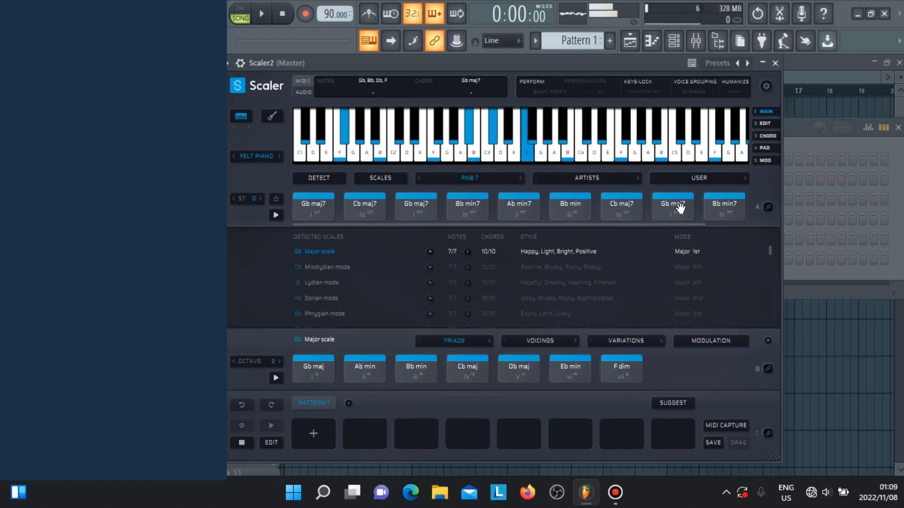
pyautogui.click(713, 212)
pyautogui.click(432, 207)
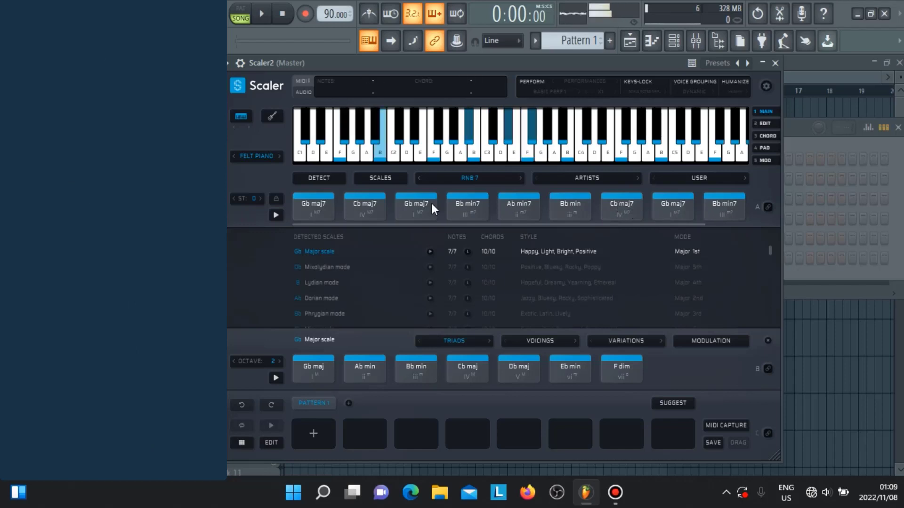
pyautogui.click(355, 214)
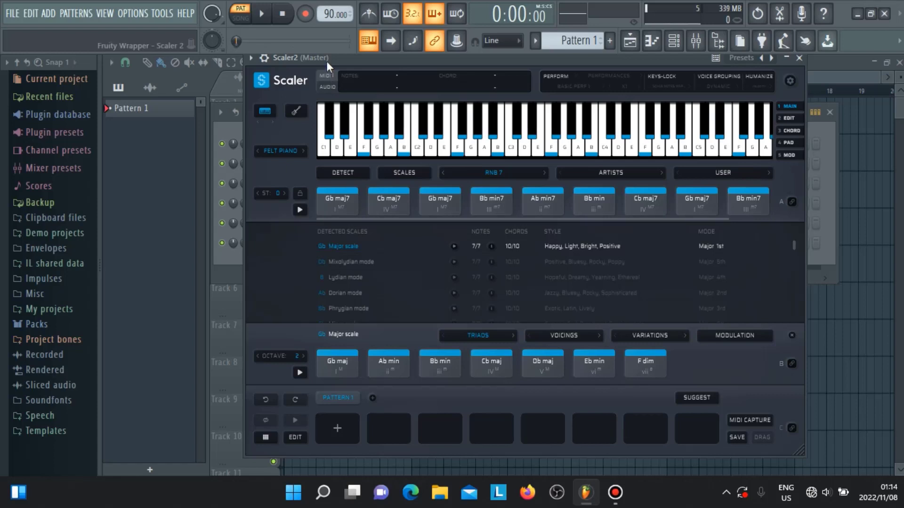
# Step: Shift the Scaler window aside and audition the Gb maj7, Bb min7 and Ab min7 chords of the set
pyautogui.moveTo(394, 65); pyautogui.dragTo(533, 64)
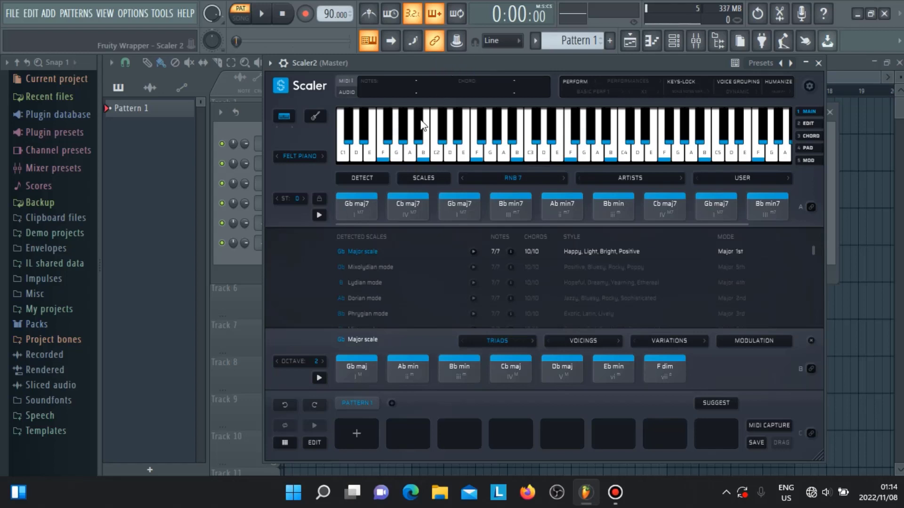
pyautogui.click(507, 219)
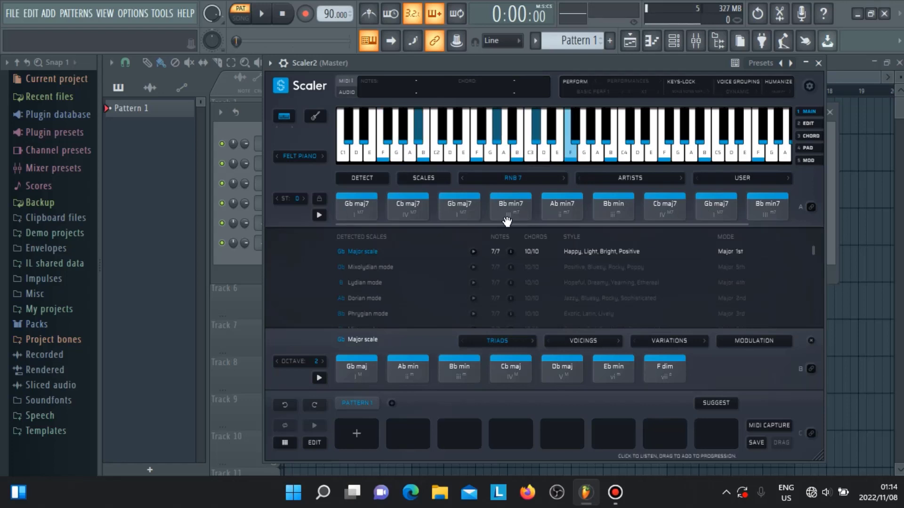
pyautogui.click(363, 207)
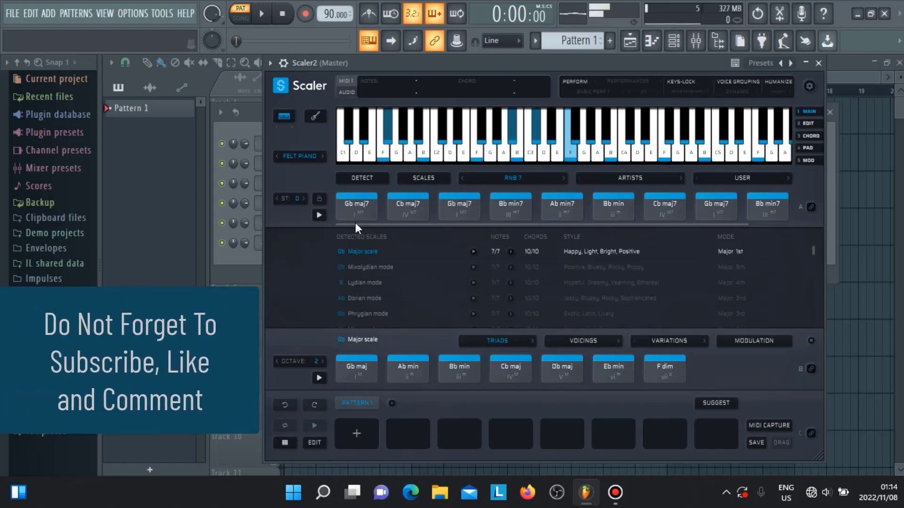
pyautogui.click(513, 207)
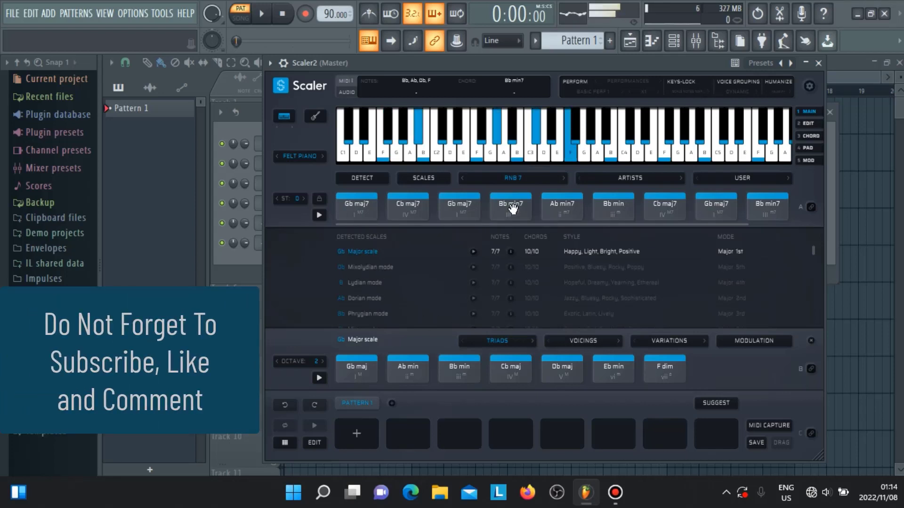
pyautogui.click(560, 205)
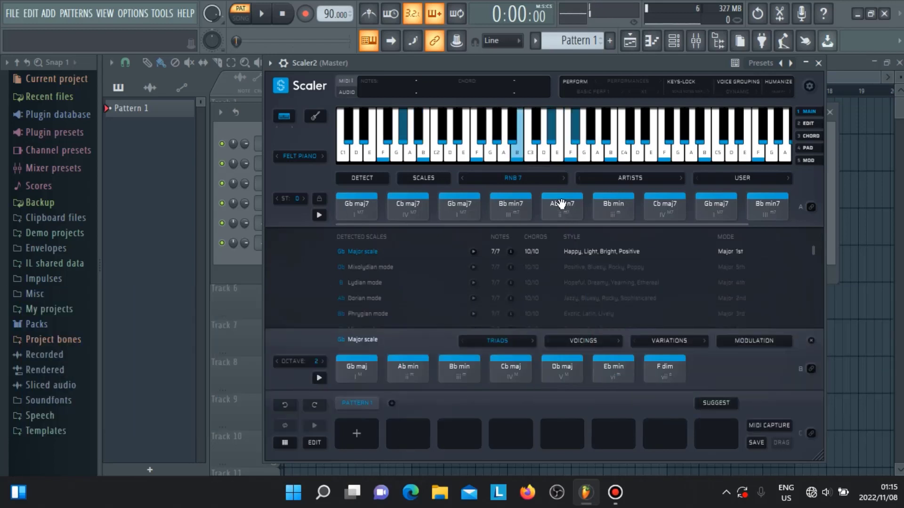
pyautogui.click(562, 203)
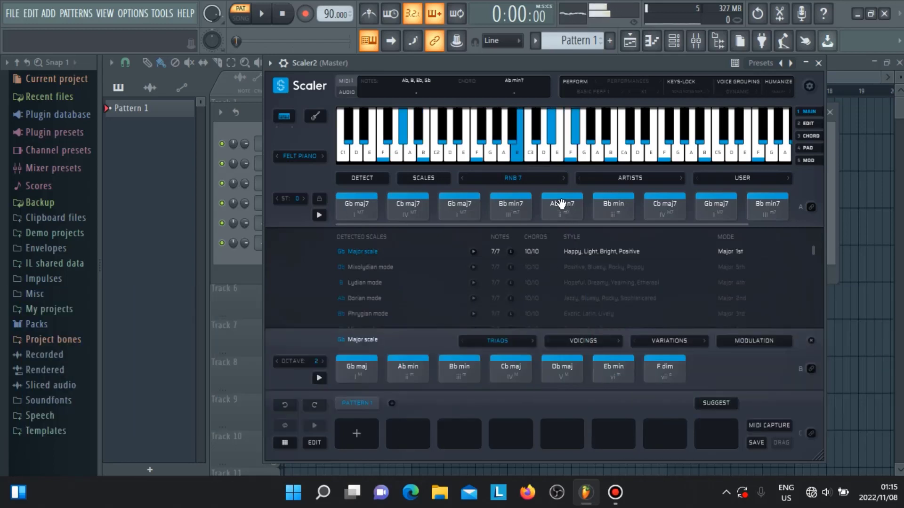
pyautogui.click(369, 207)
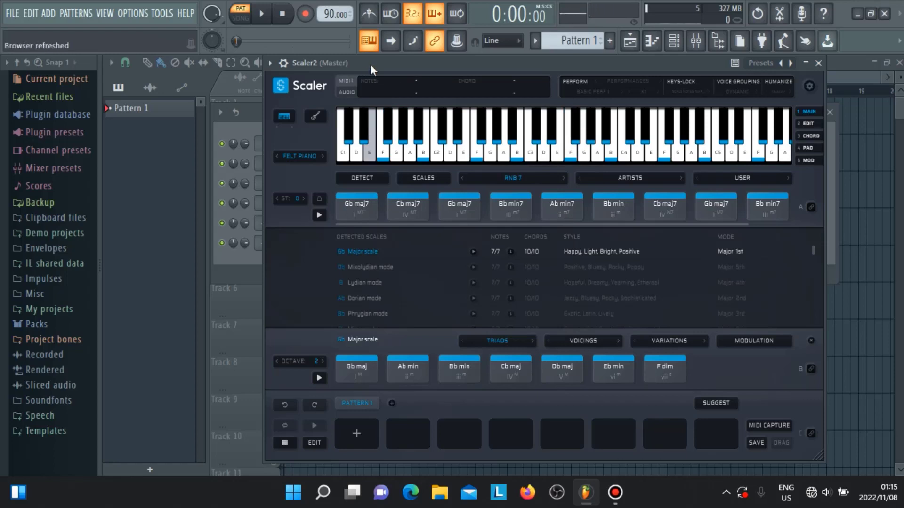
# Step: Move the Scaler window further aside to uncover the instrument names in the Channel rack
pyautogui.moveTo(371, 64); pyautogui.dragTo(420, 64)
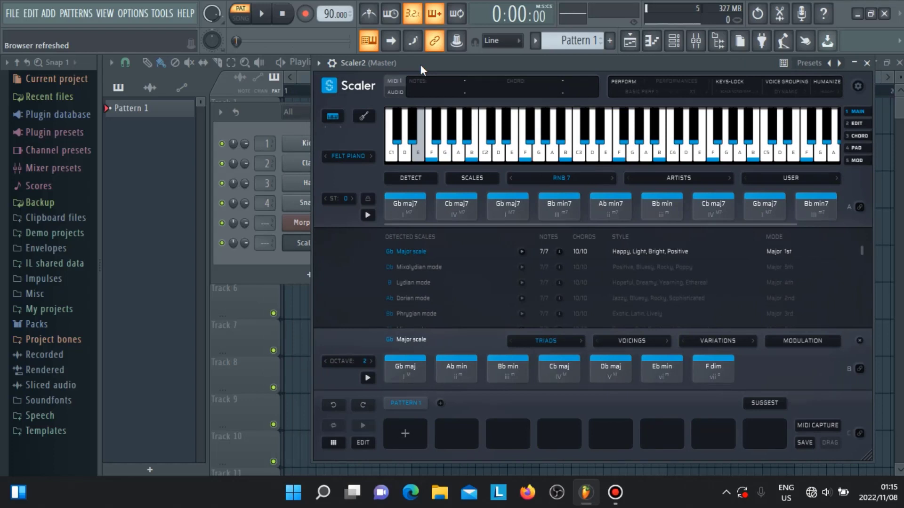
pyautogui.moveTo(420, 64)
pyautogui.mouseDown()
pyautogui.moveTo(455, 67)
pyautogui.moveTo(430, 70)
pyautogui.mouseUp()
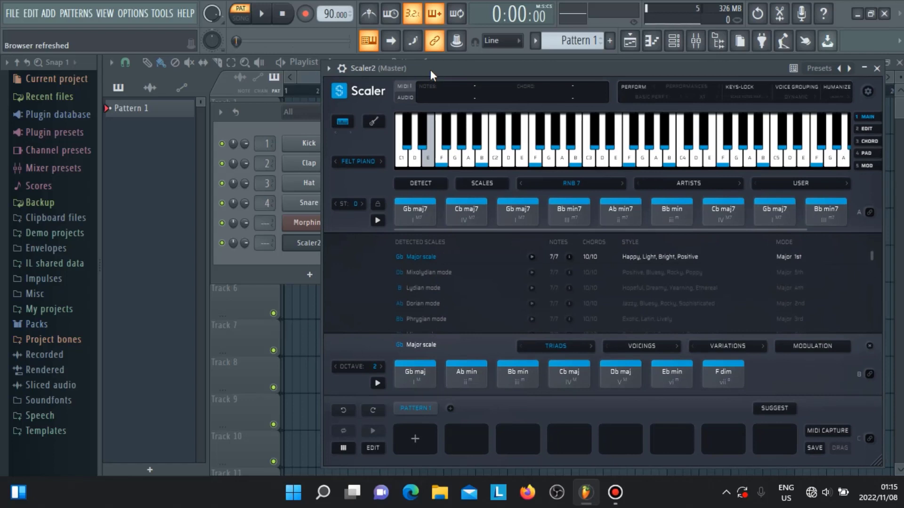
# Step: Select the Gb maj7, Bb min7, Ab min7 and Bb min chords together in the RnB 7 set
pyautogui.click(415, 210)
pyautogui.keyDown('ctrl'); pyautogui.click(413, 211); pyautogui.keyUp('ctrl')
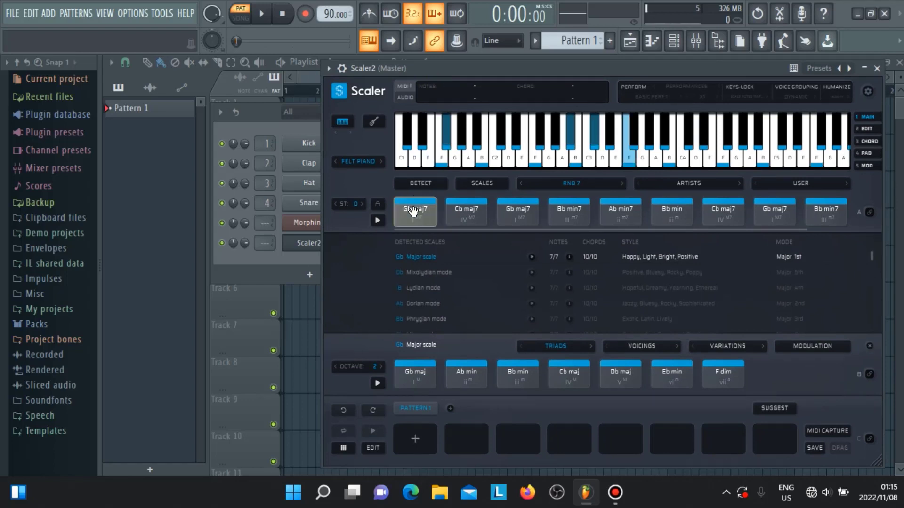
pyautogui.keyDown('ctrl'); pyautogui.click(570, 213); pyautogui.keyUp('ctrl')
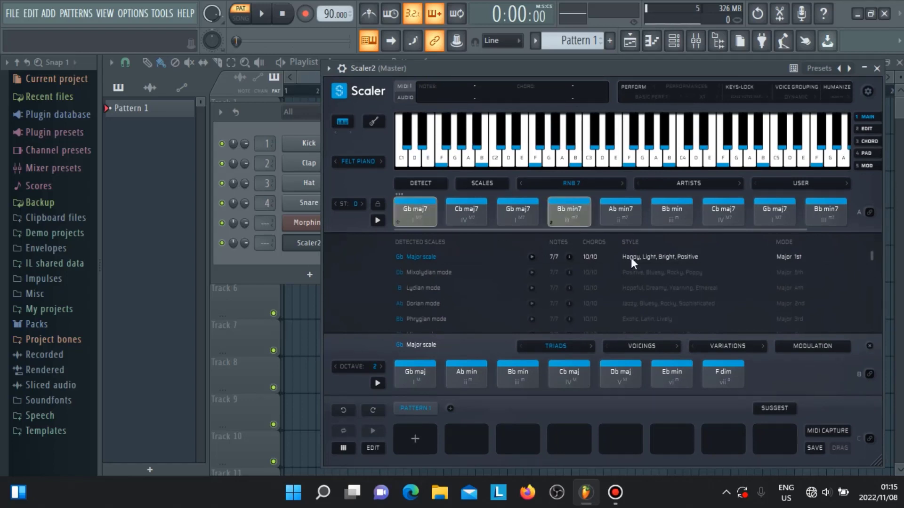
pyautogui.keyDown('ctrl'); pyautogui.click(630, 207); pyautogui.keyUp('ctrl')
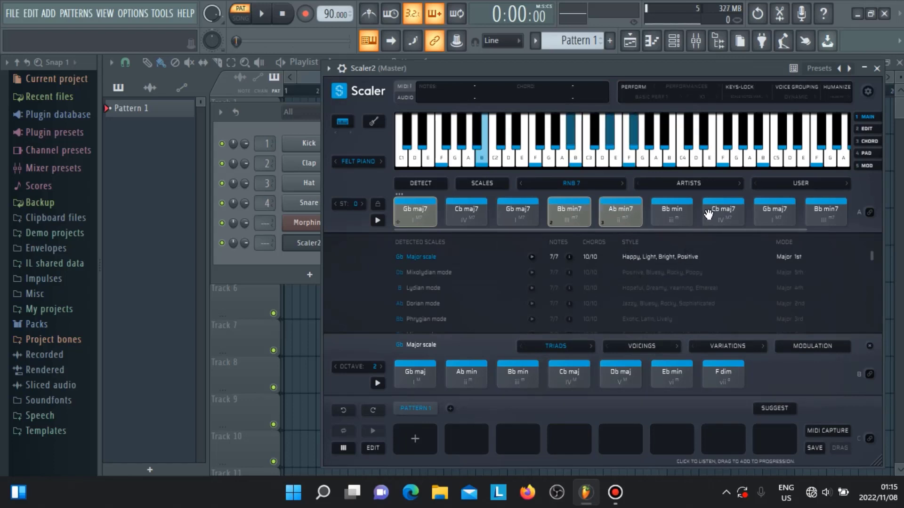
pyautogui.keyDown('ctrl'); pyautogui.click(678, 212); pyautogui.keyUp('ctrl')
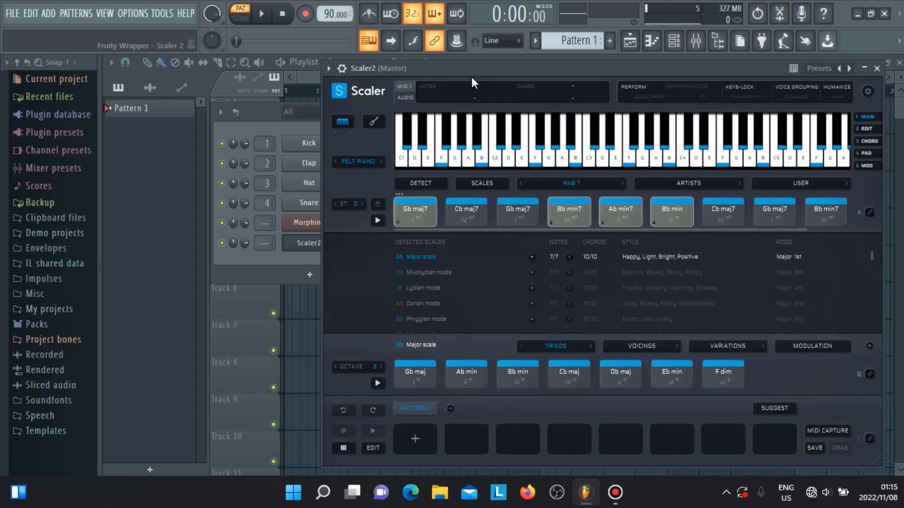
# Step: Open the piano roll of the Morphine channel from the Channel rack
pyautogui.click(270, 258)
pyautogui.rightClick(322, 223)
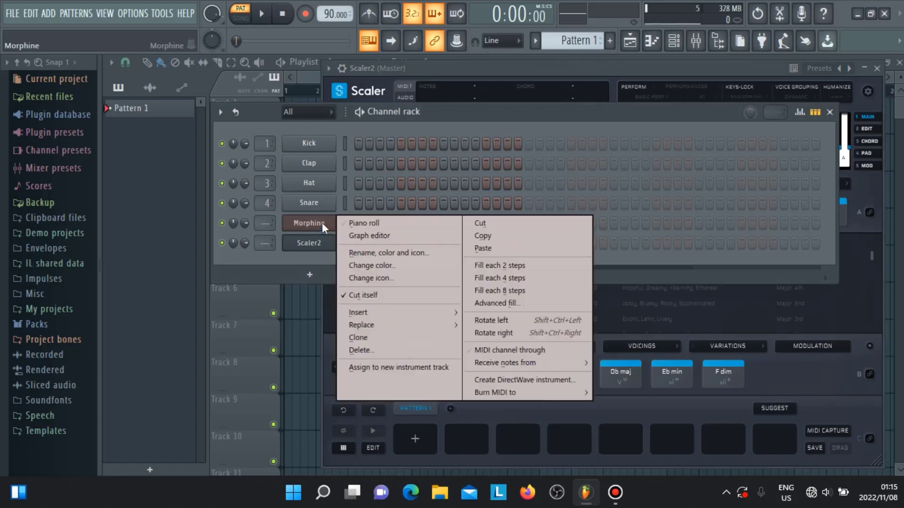
pyautogui.click(365, 221)
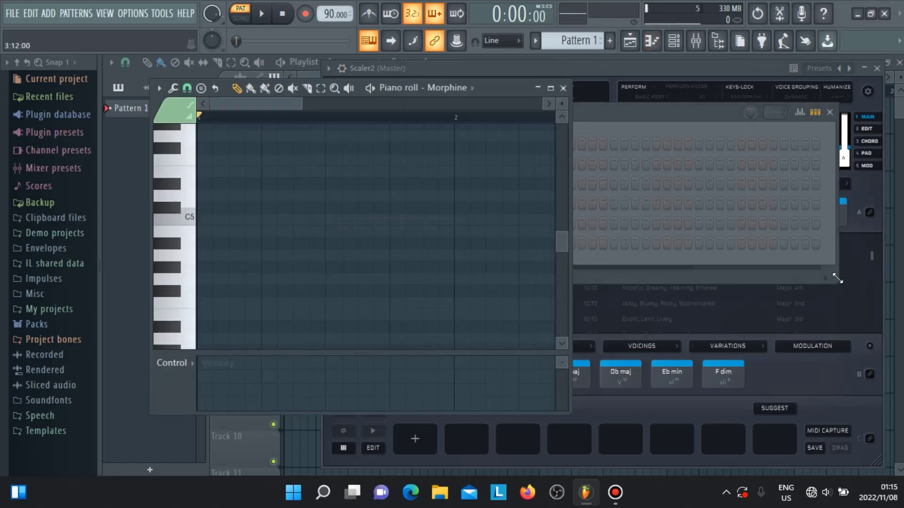
# Step: Bring the Scaler window back in front of the piano roll and choose the Gb Major scale
pyautogui.click(838, 279)
pyautogui.click(556, 288)
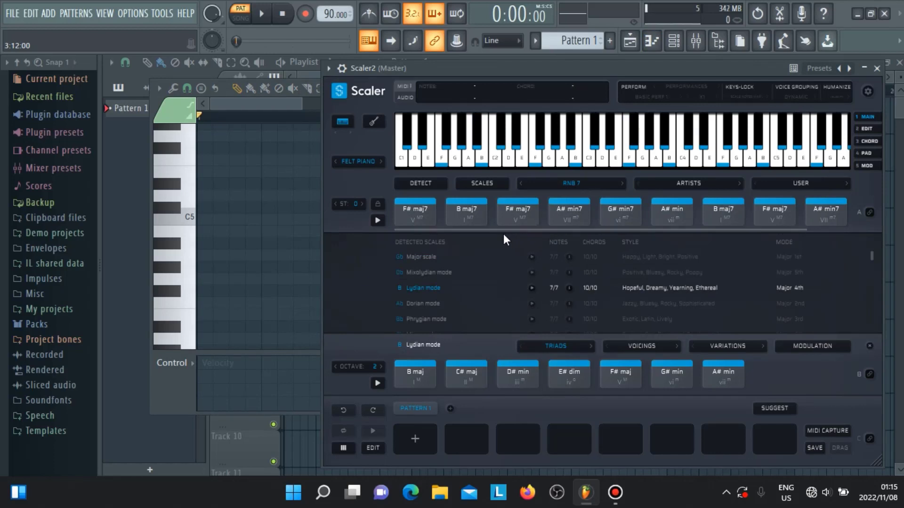
pyautogui.click(634, 256)
# Step: Select the Gb maj7, Bb min7, Ab min7 and Bb min chords and transfer them into the Morphine piano roll
pyautogui.click(417, 216)
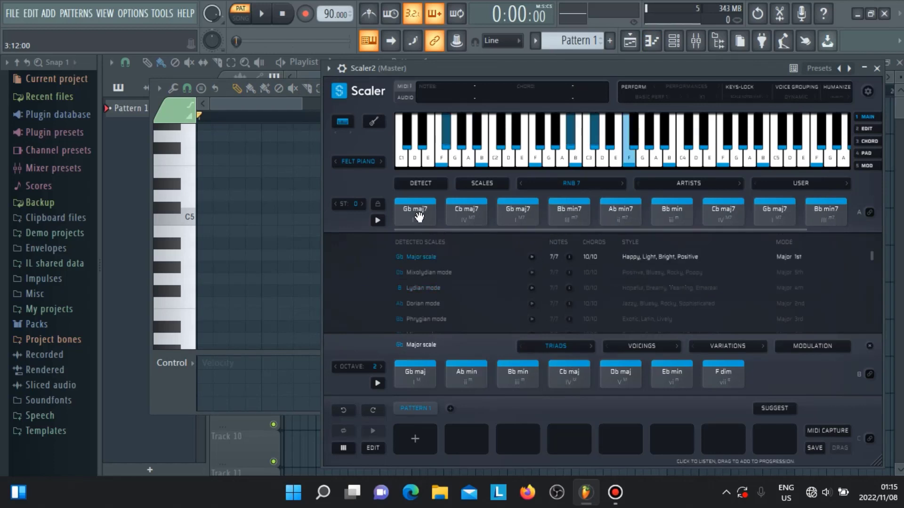
pyautogui.click(569, 212)
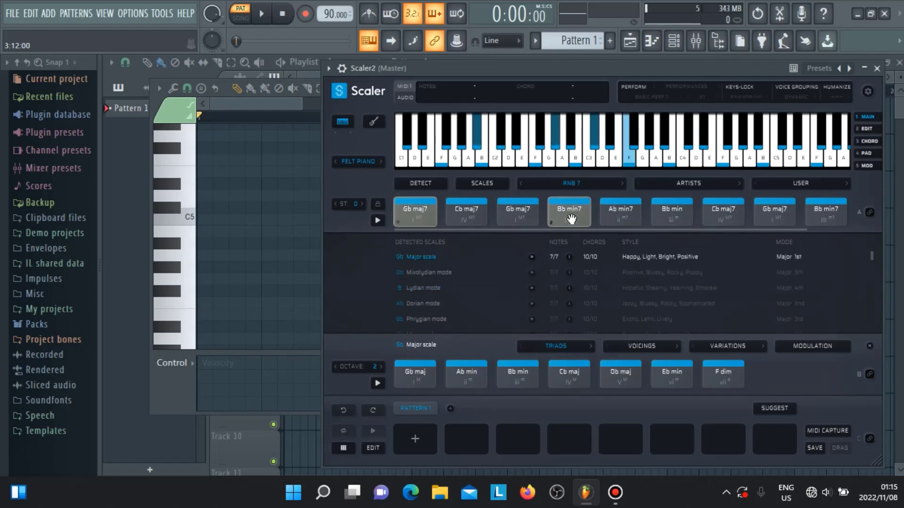
pyautogui.click(620, 212)
pyautogui.keyDown('ctrl'); pyautogui.click(673, 221); pyautogui.keyUp('ctrl')
pyautogui.moveTo(430, 217); pyautogui.dragTo(269, 207)
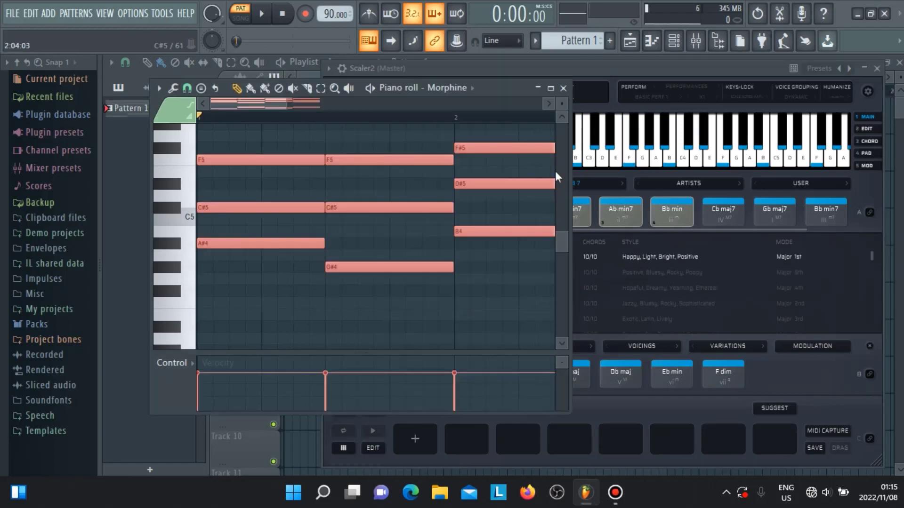
# Step: Maximize the Morphine piano roll, show the Channel rack and reopen the chord notes from Morphine's row
pyautogui.click(551, 88)
pyautogui.click(673, 41)
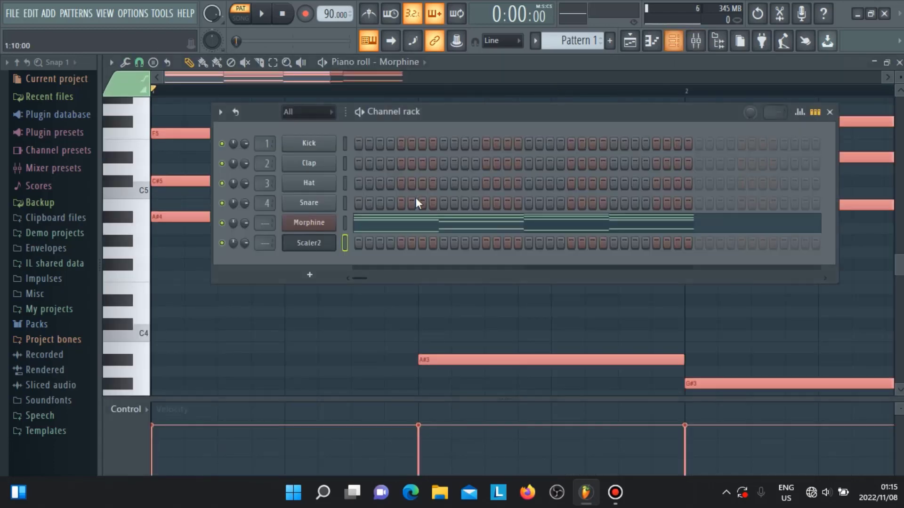
pyautogui.click(397, 214)
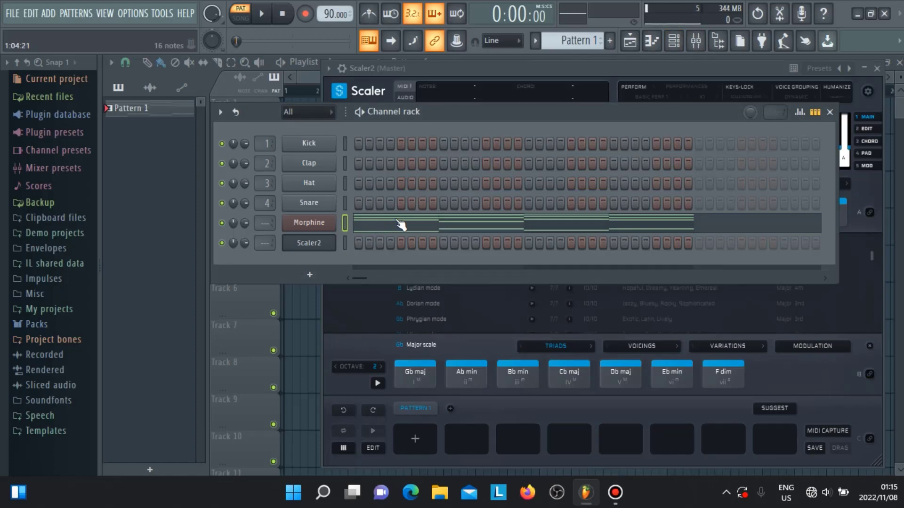
pyautogui.click(399, 222)
# Step: Play the four-chord progression in the Morphine piano roll with the whole progression in view and stop playback
pyautogui.moveTo(328, 78); pyautogui.dragTo(480, 107)
pyautogui.scroll(2, 441, 254)
pyautogui.scroll(-2, 376, 179)
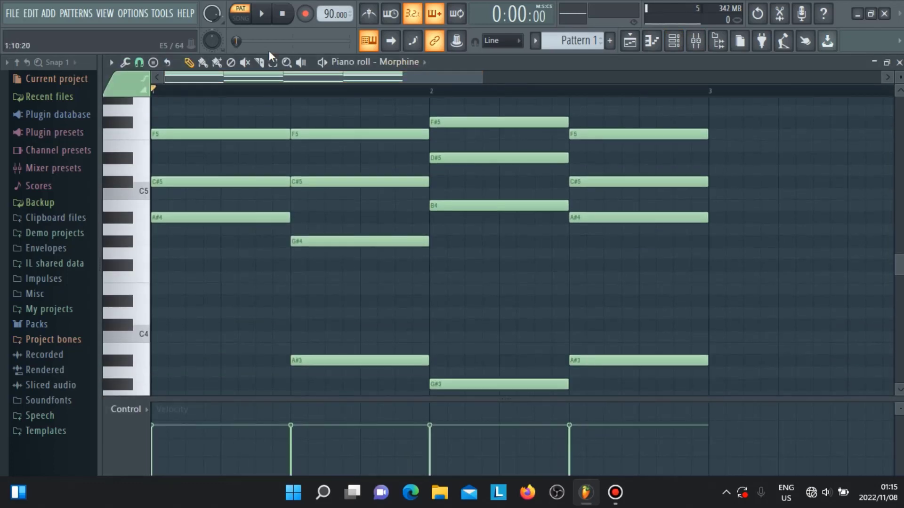
pyautogui.click(271, 19)
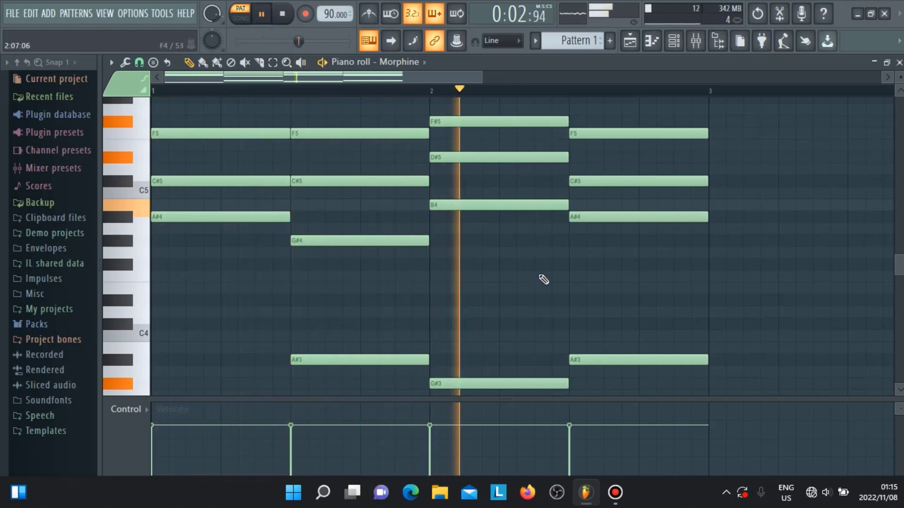
pyautogui.press('space')
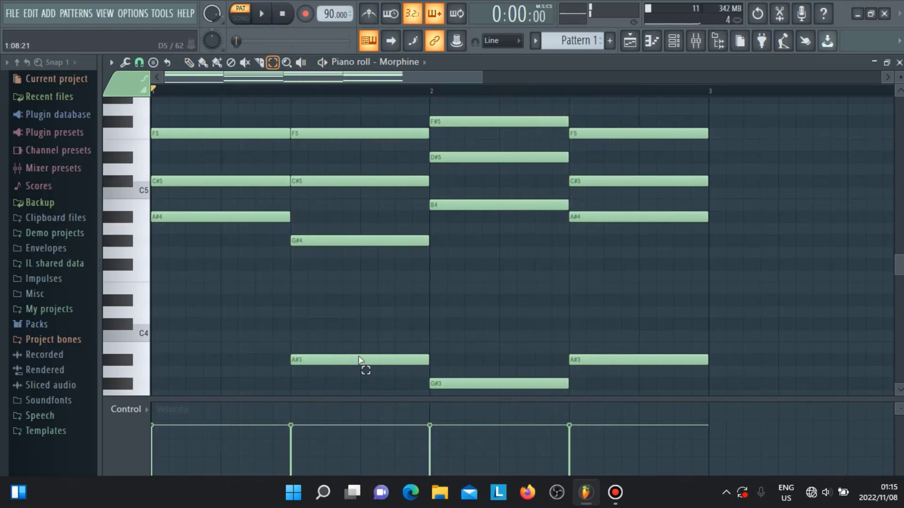
# Step: Move the second, third and fourth chords half a bar later so the second starts at bar 2, and select the first chord's notes
pyautogui.moveTo(355, 389); pyautogui.dragTo(591, 140)
pyautogui.moveTo(654, 129); pyautogui.dragTo(678, 118)
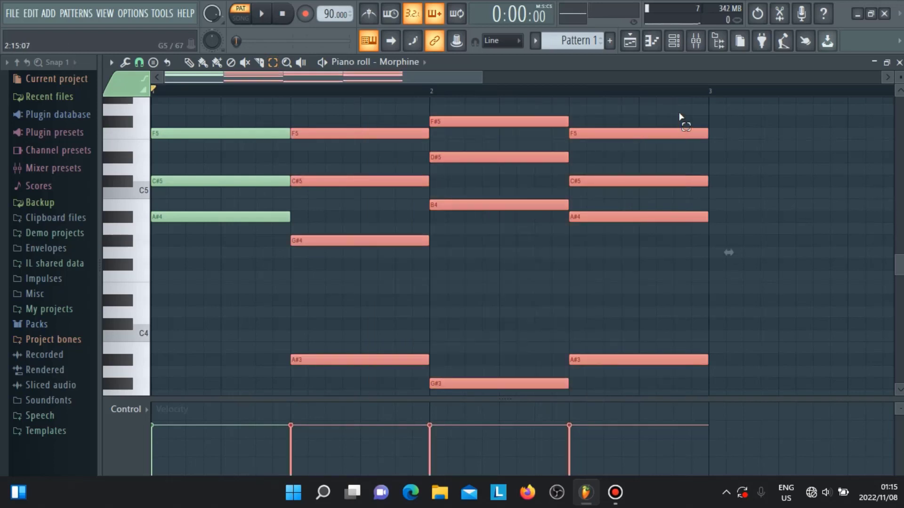
pyautogui.hotkey('shift', 'Right')
pyautogui.hotkey('shift', 'Right')
pyautogui.hotkey('shift', 'Right')
pyautogui.hotkey('shift', 'Right')
pyautogui.hotkey('shift', 'Right')
pyautogui.hotkey('shift', 'Right')
pyautogui.hotkey('shift', 'Right')
pyautogui.hotkey('shift', 'Right')
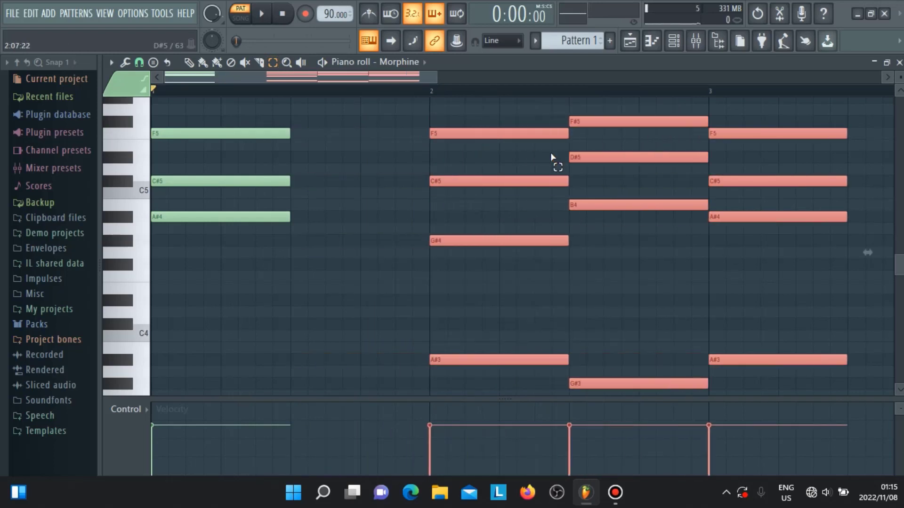
pyautogui.moveTo(227, 280); pyautogui.dragTo(249, 156)
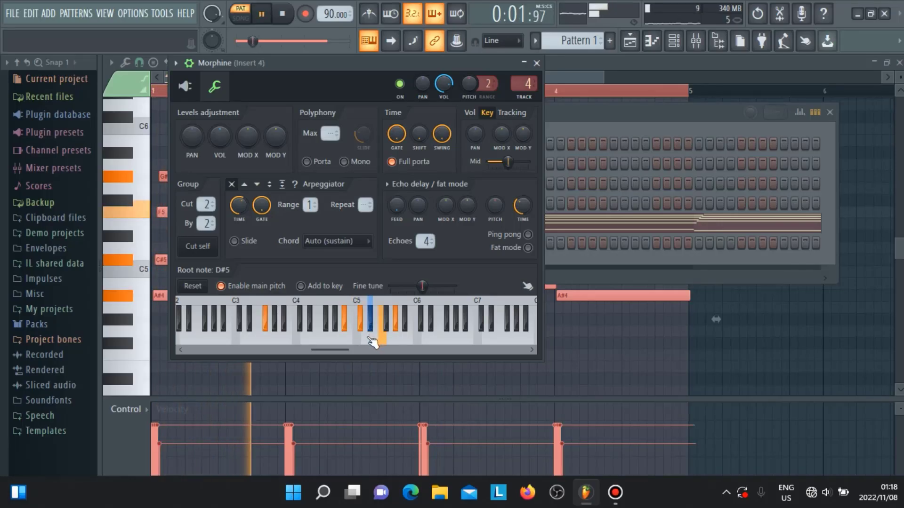
# Step: Close the Morphine channel settings window and stop playback of the pattern
pyautogui.click(536, 63)
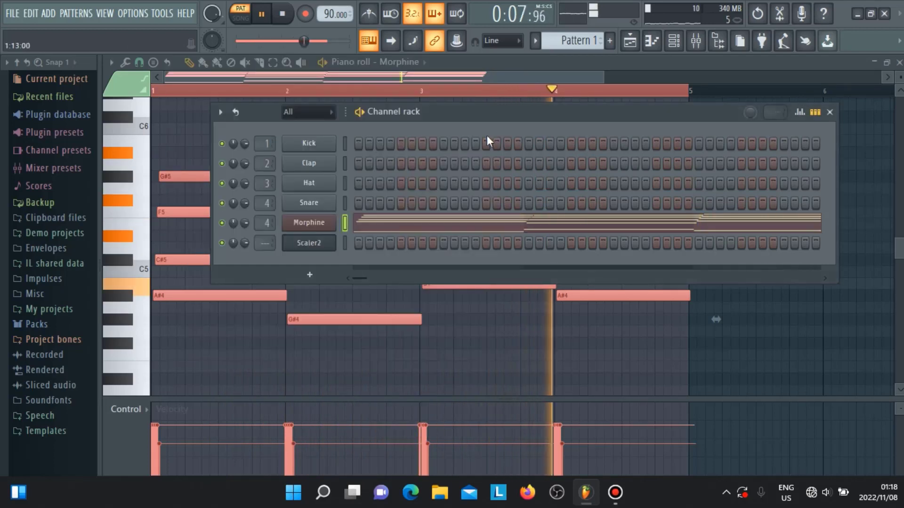
pyautogui.click(445, 74)
pyautogui.press('space')
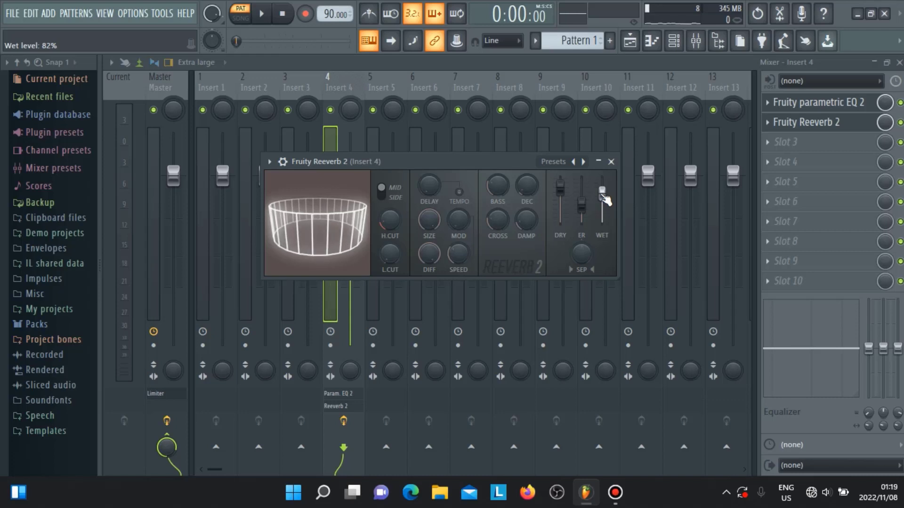
# Step: Show the Channel rack, reopen Scaler2 and look through its genre list of chord progressions, keeping RNB 7
pyautogui.click(674, 41)
pyautogui.click(314, 244)
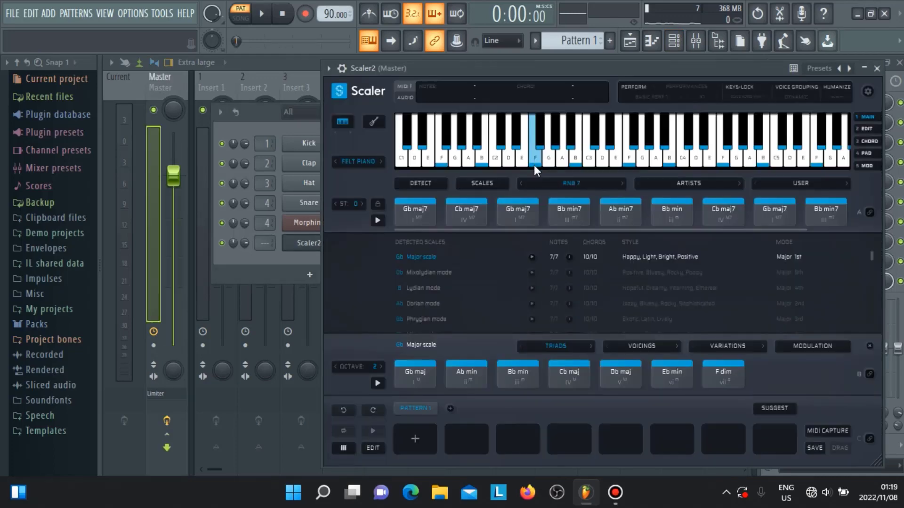
pyautogui.click(573, 184)
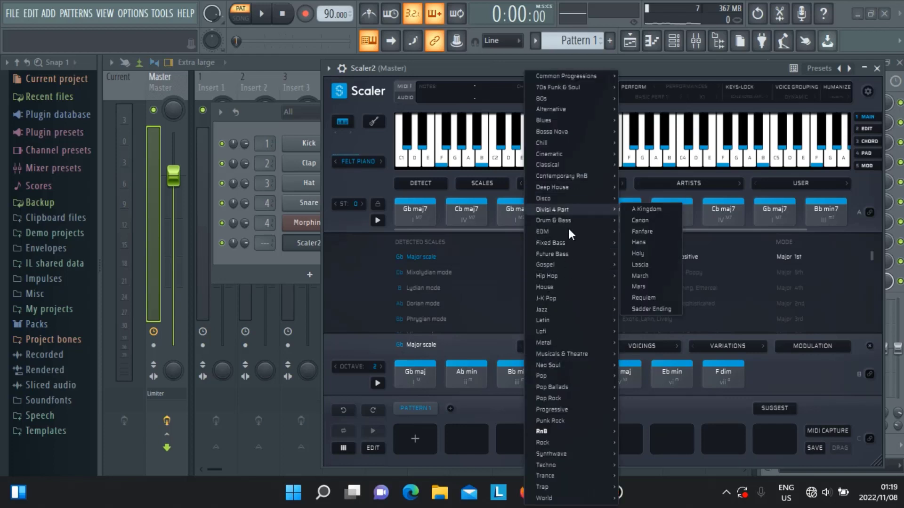
pyautogui.click(348, 274)
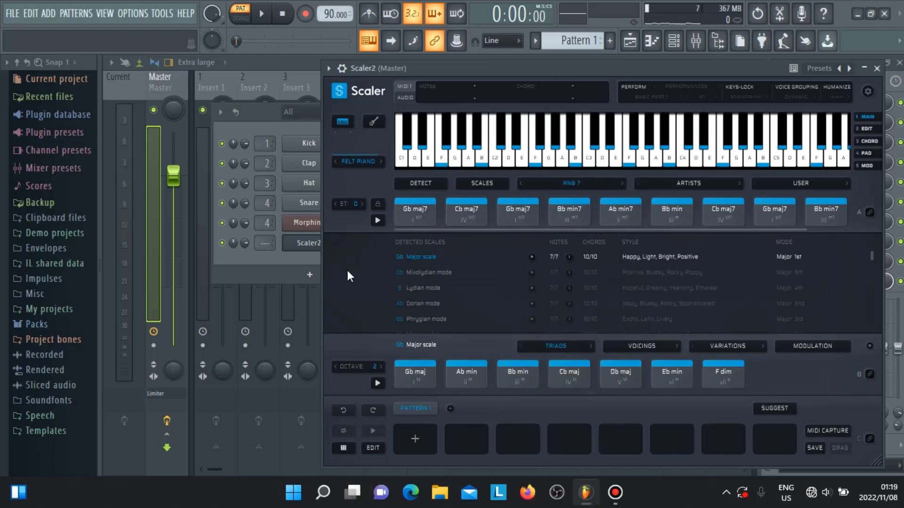